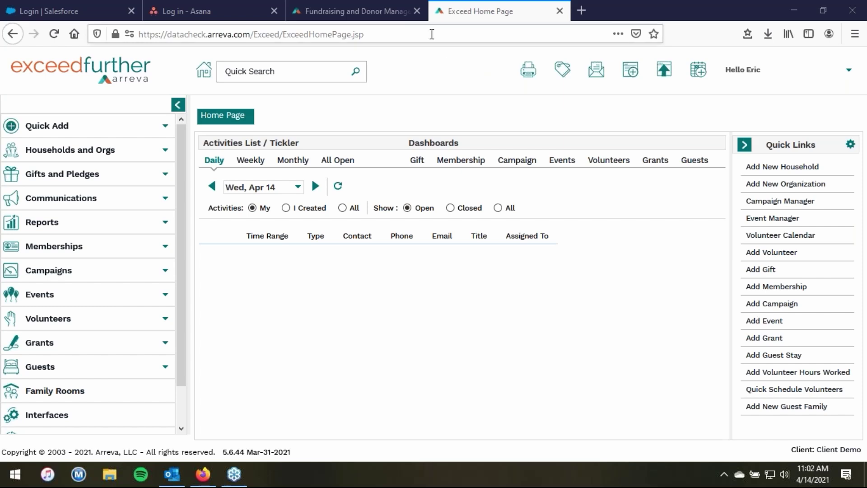
- Switch to the Arreva company website at arreva.com
click(343, 12)
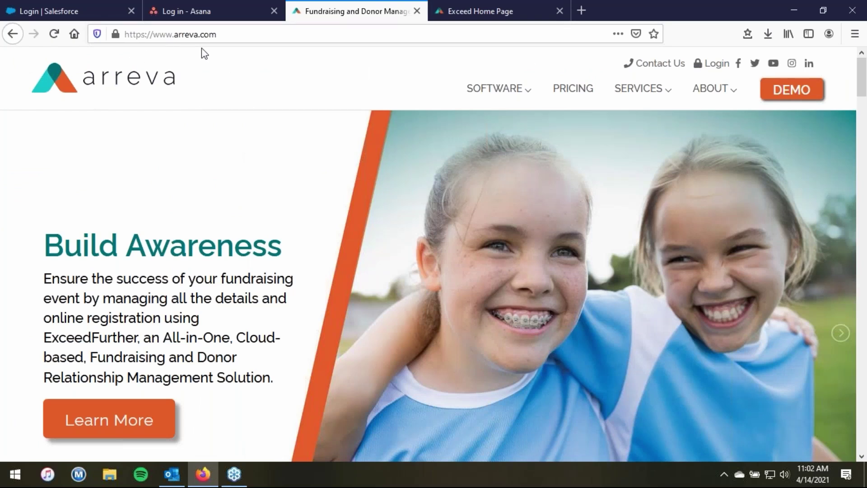
- View the Arreva Academy product class listings, then go back to the ExceedFurther home page
mouse_move(638, 89)
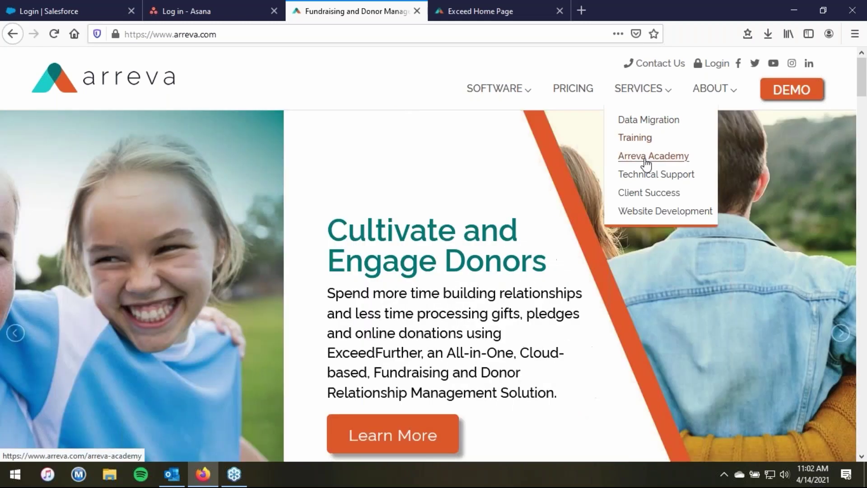
click(648, 159)
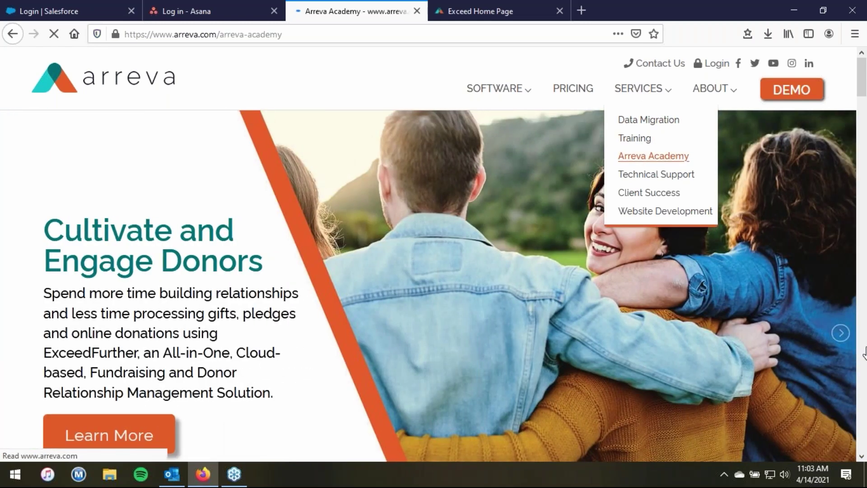
scroll(850, 405, down, 5)
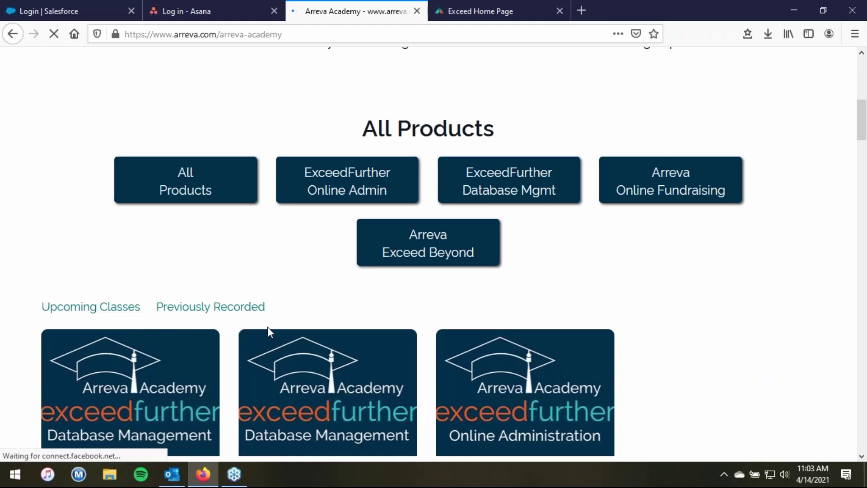
click(490, 5)
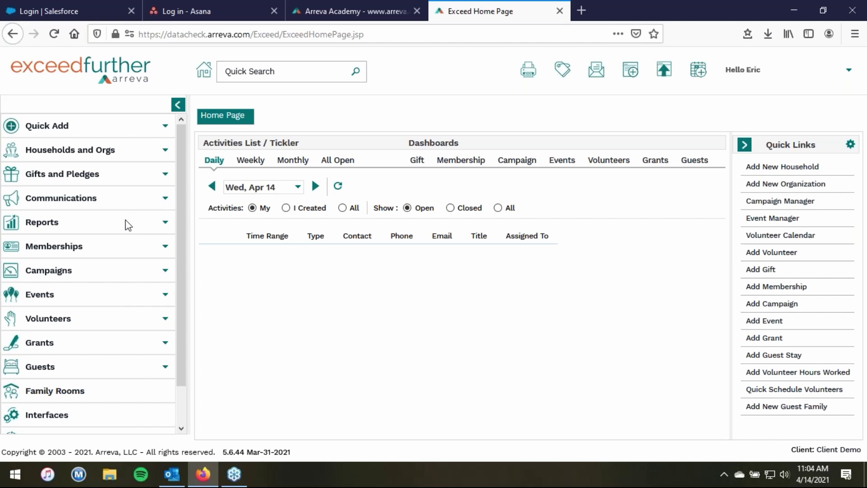
- Go to Reports > All Reports > Gift & Pledges and expand the Gift Transaction report options
click(129, 225)
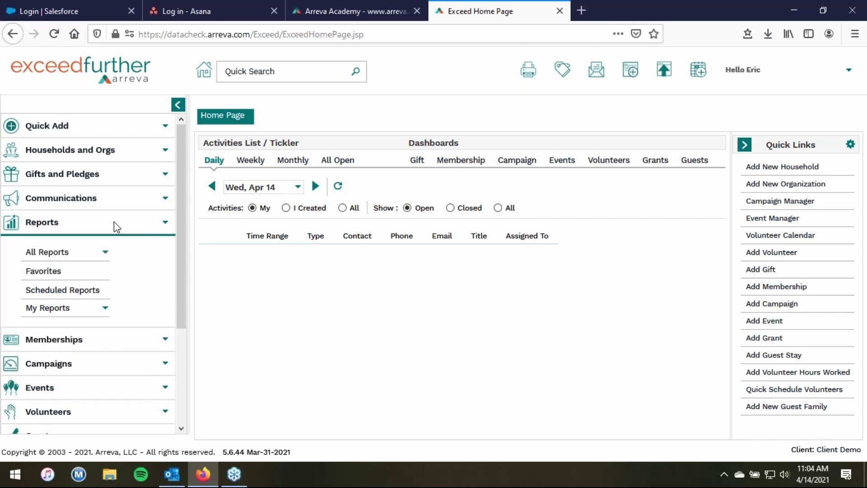
click(91, 251)
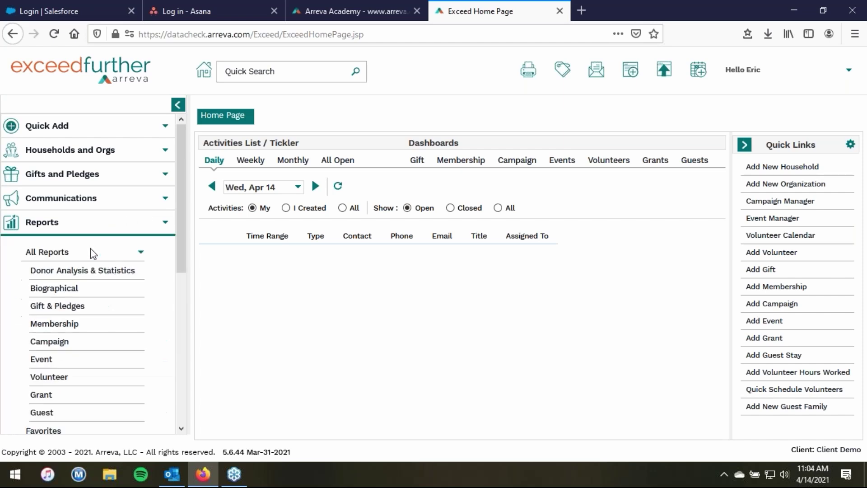
click(66, 308)
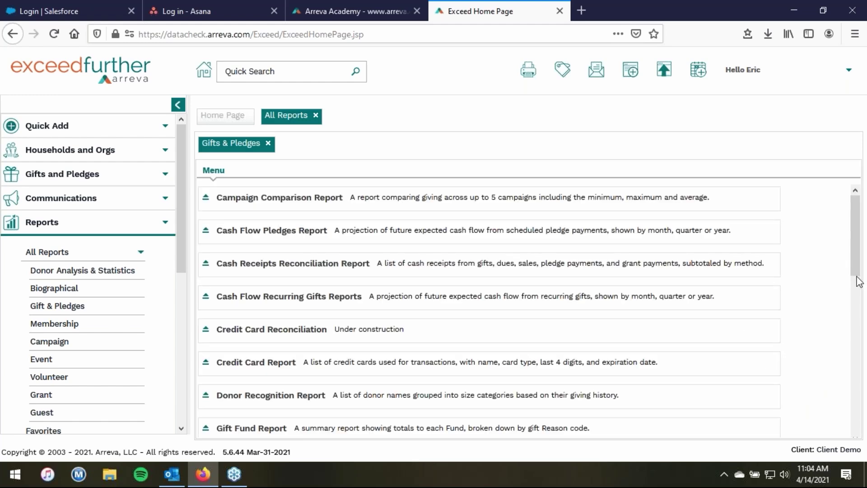
drag(857, 269, 866, 356)
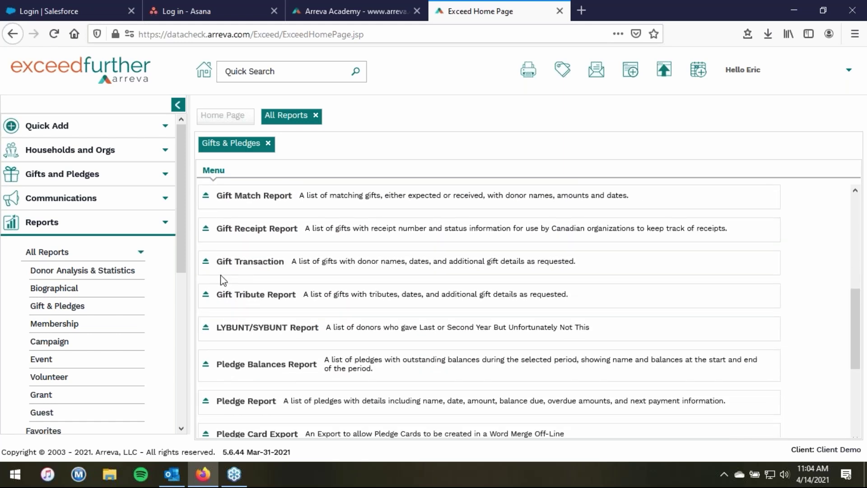
click(207, 262)
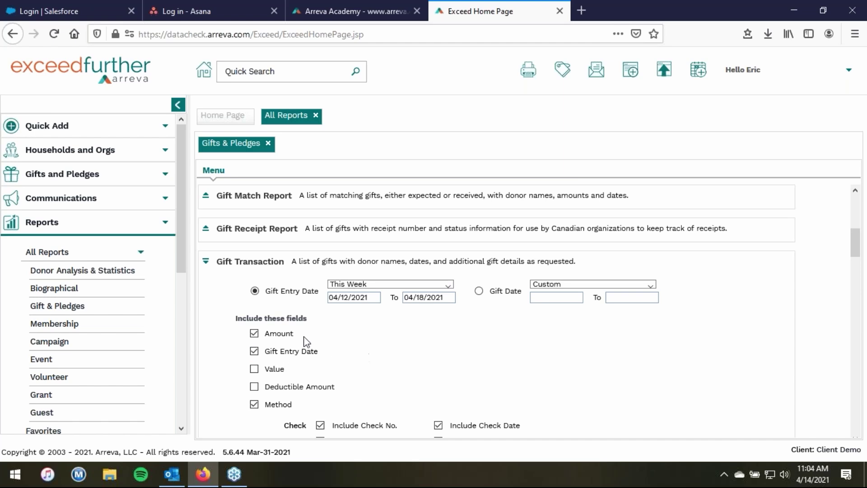
drag(859, 254, 861, 267)
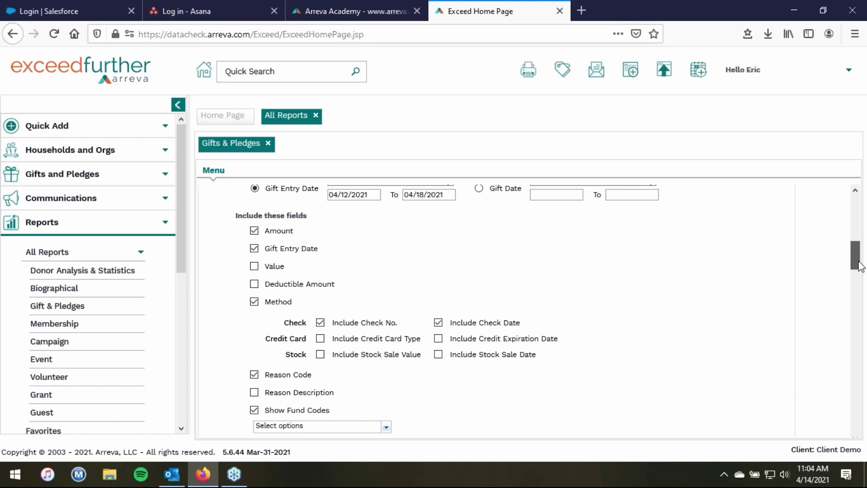
mouse_move(859, 266)
mouse_down()
mouse_move(859, 248)
mouse_move(859, 263)
mouse_up()
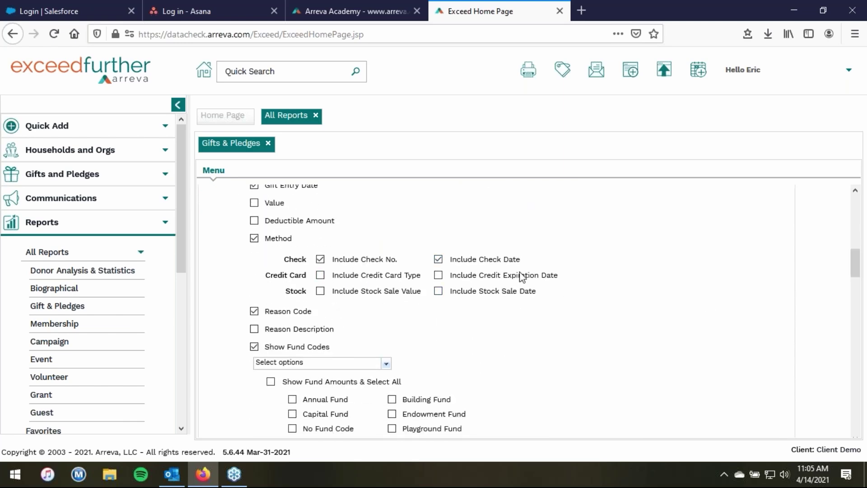
drag(857, 268, 857, 312)
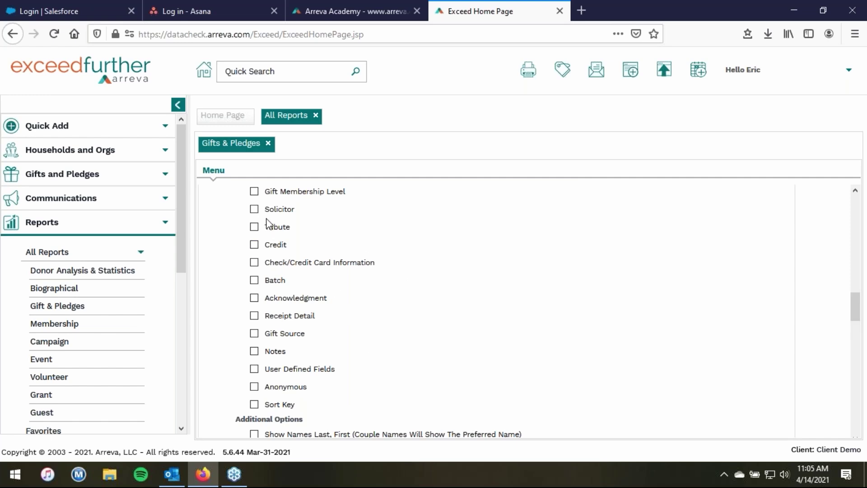
drag(857, 315, 865, 362)
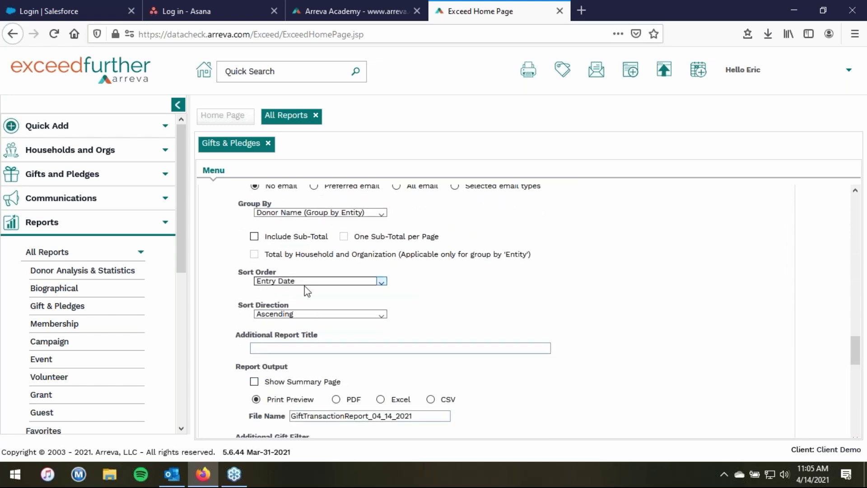
drag(864, 355, 864, 388)
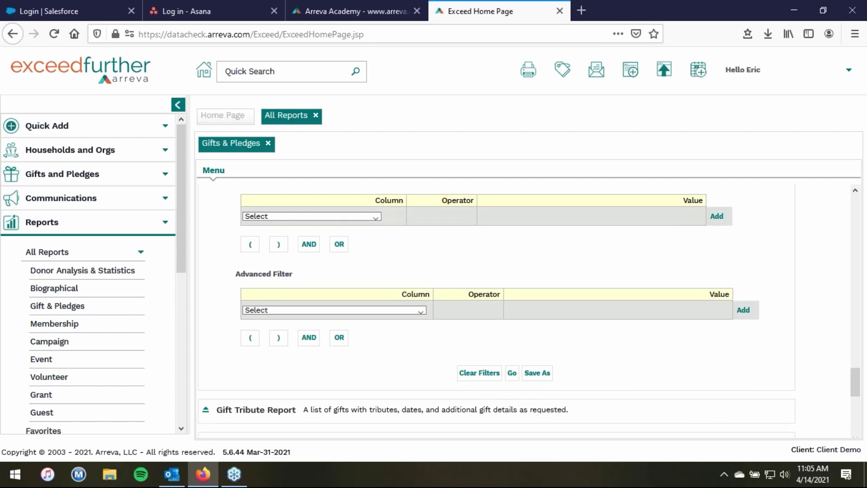
- Preview the Gift Transaction report, close it, and begin saving it as a favorite report
click(512, 373)
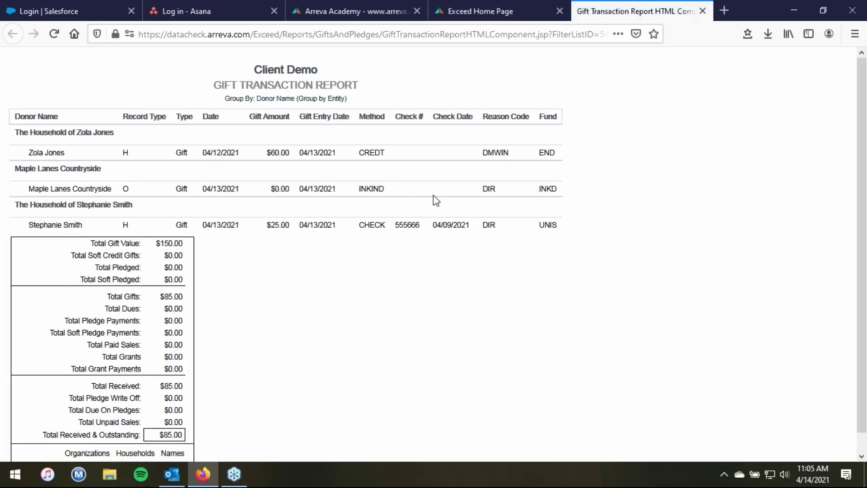
click(704, 12)
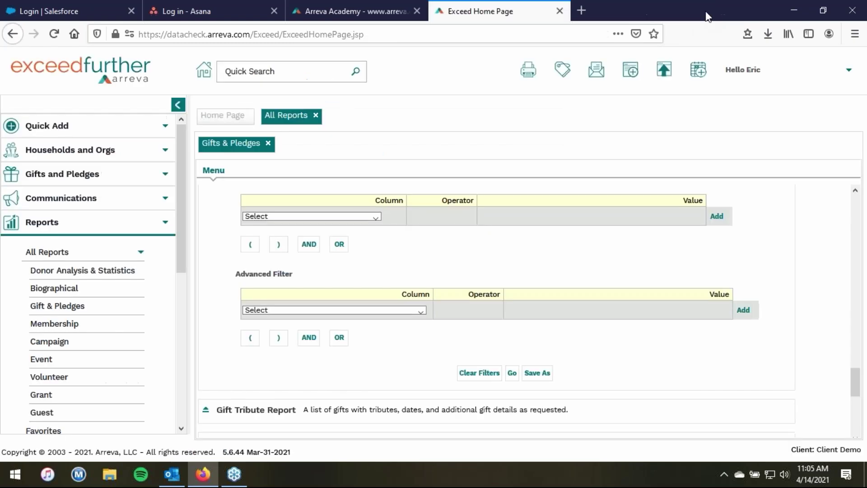
click(545, 373)
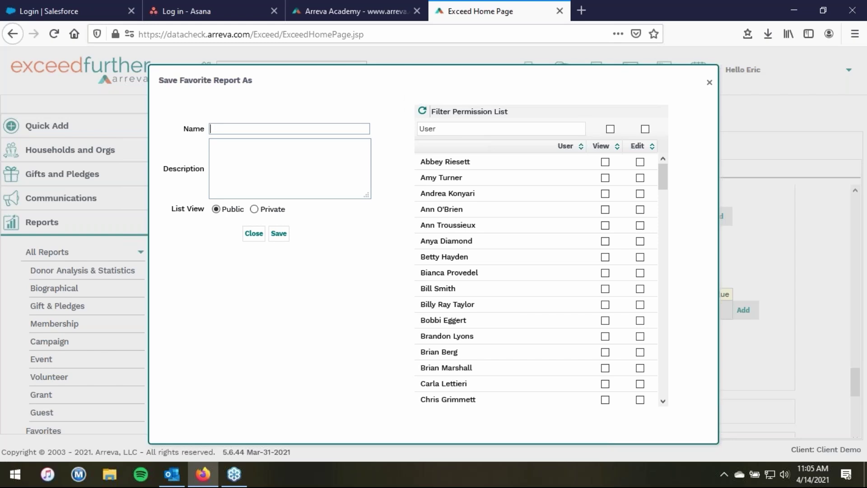
- Name the favorite report 'Weekly Transaction Report'
text(Weekly Transaction Report)
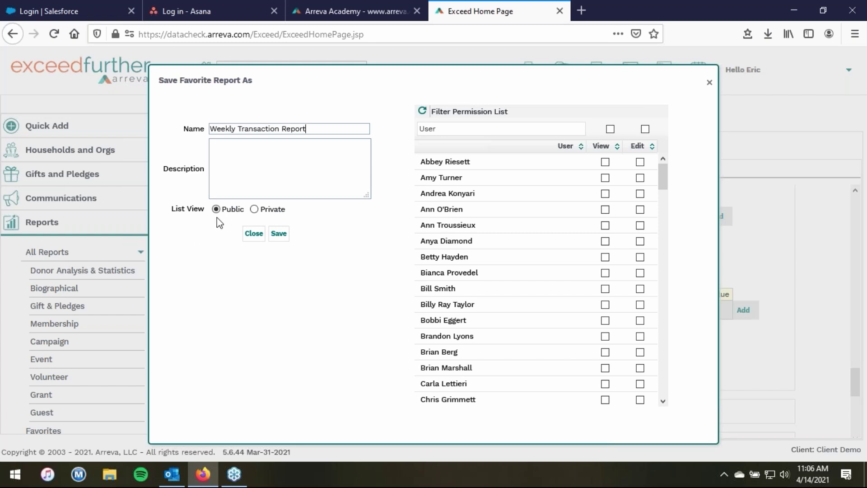
drag(664, 173, 670, 238)
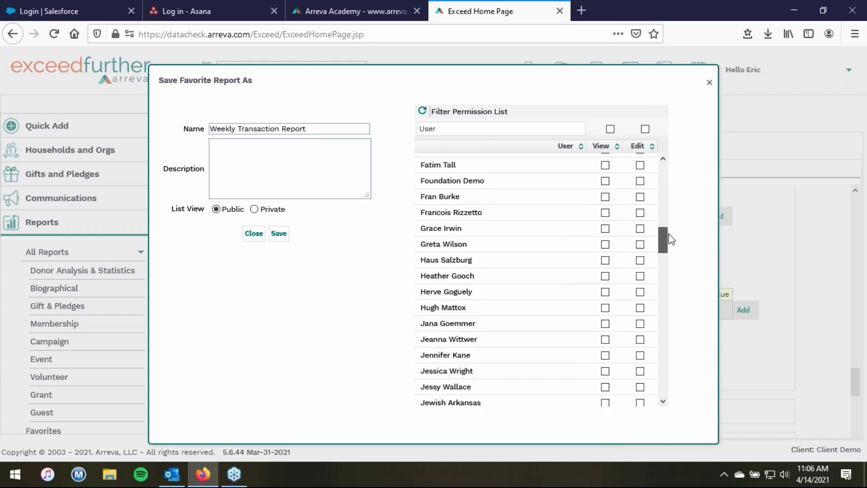
drag(669, 234, 665, 225)
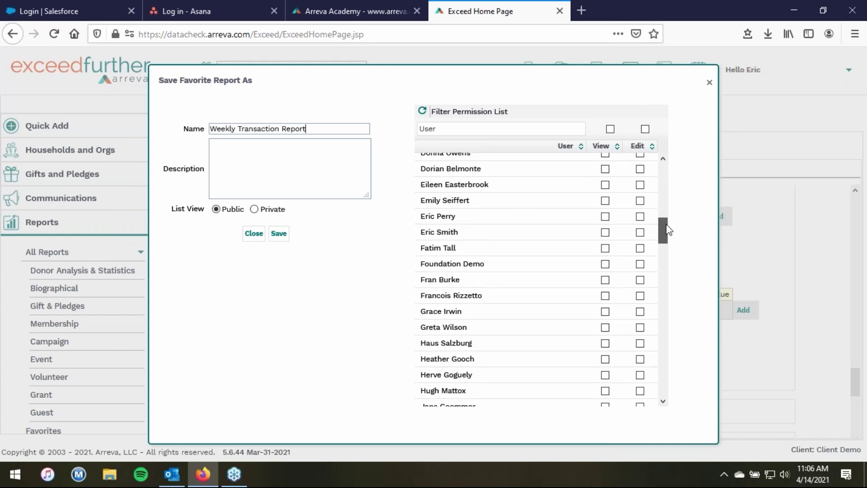
- Give one user edit permission, save the favorite, and close the report preview
click(605, 233)
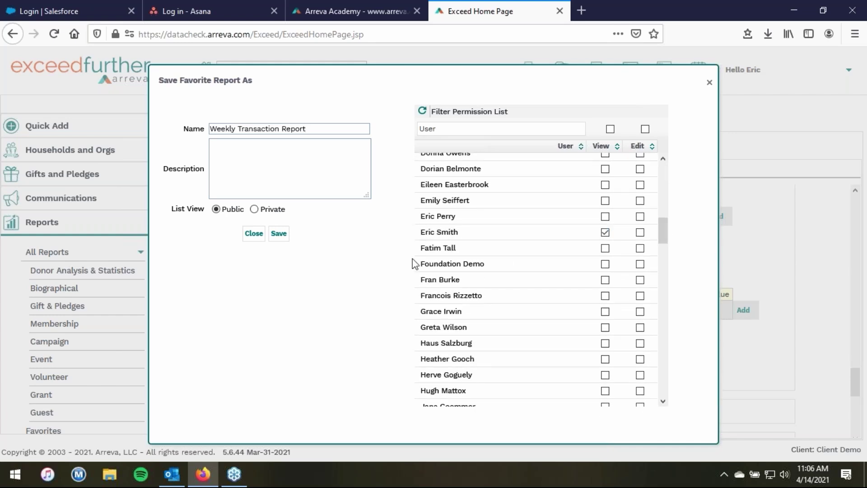
click(640, 233)
click(284, 240)
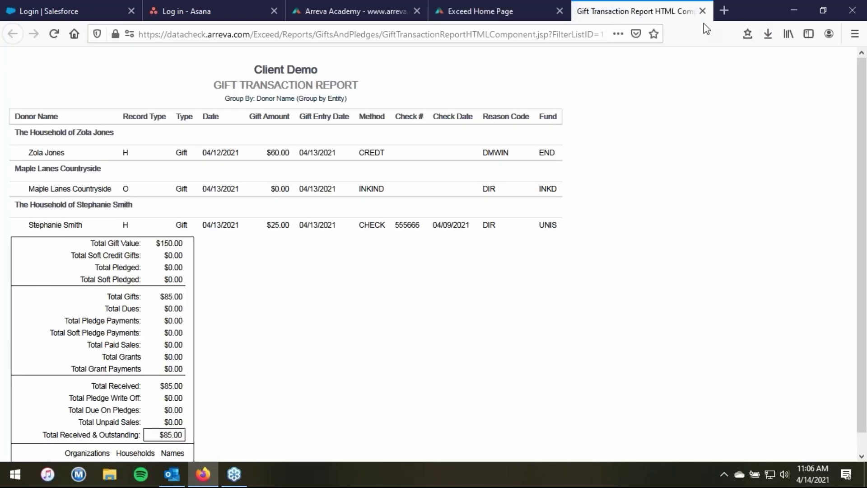
click(703, 11)
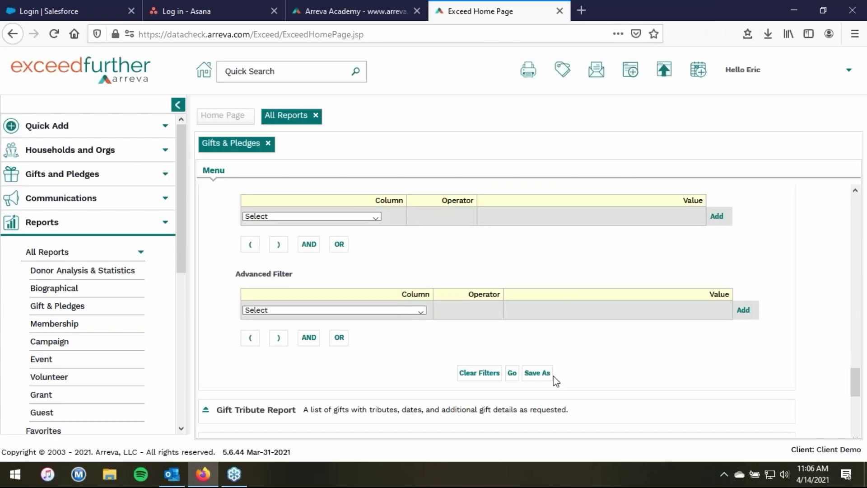
click(72, 252)
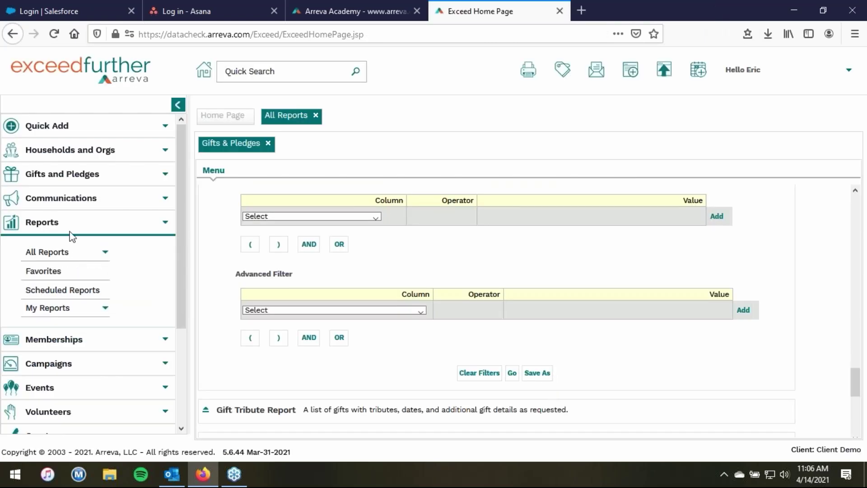
- Open the favorite Weekly Transaction Report under Gift & Pledges and tick the Event field
click(54, 273)
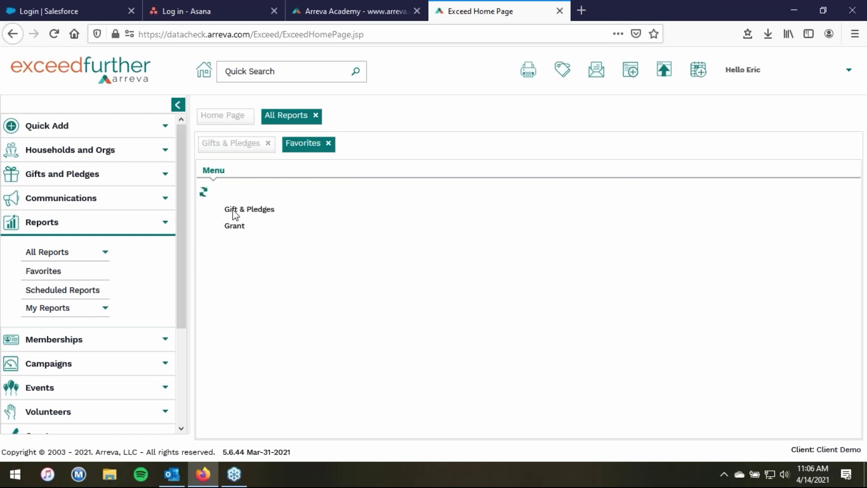
click(232, 210)
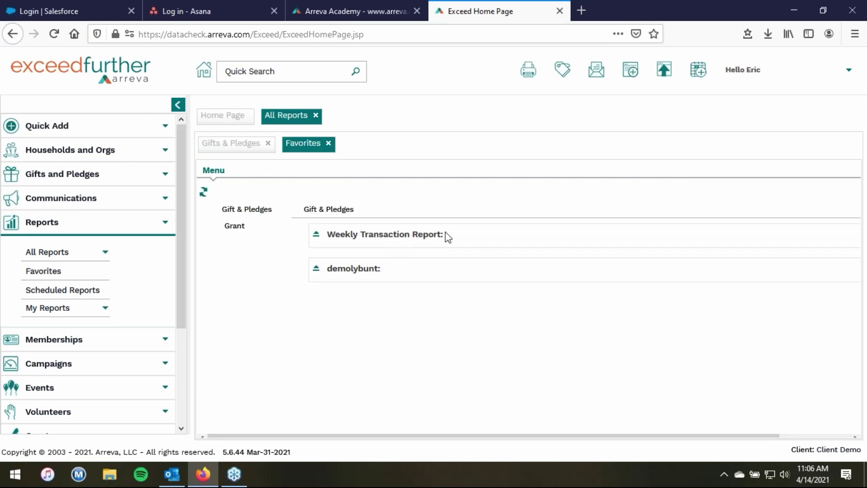
click(316, 234)
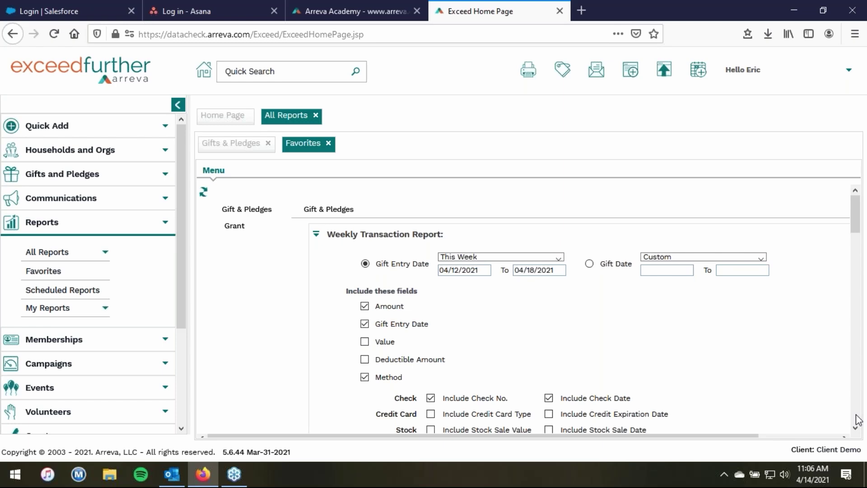
scroll(857, 420, down, 5)
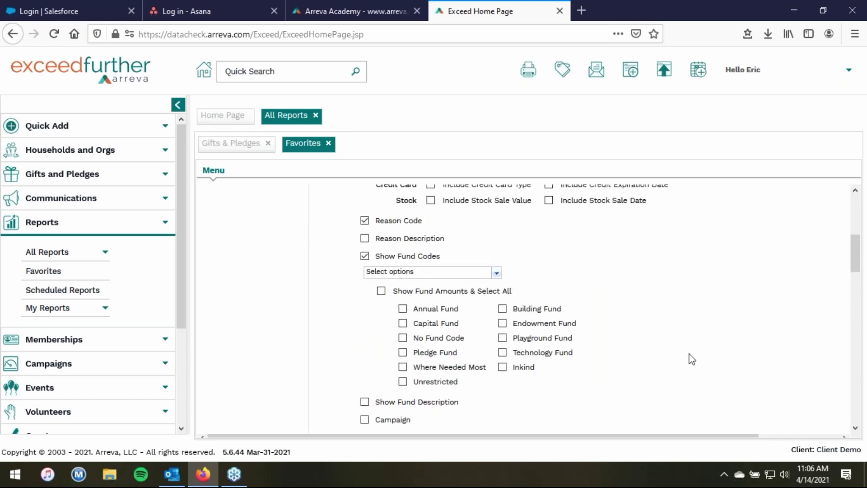
drag(855, 248, 865, 282)
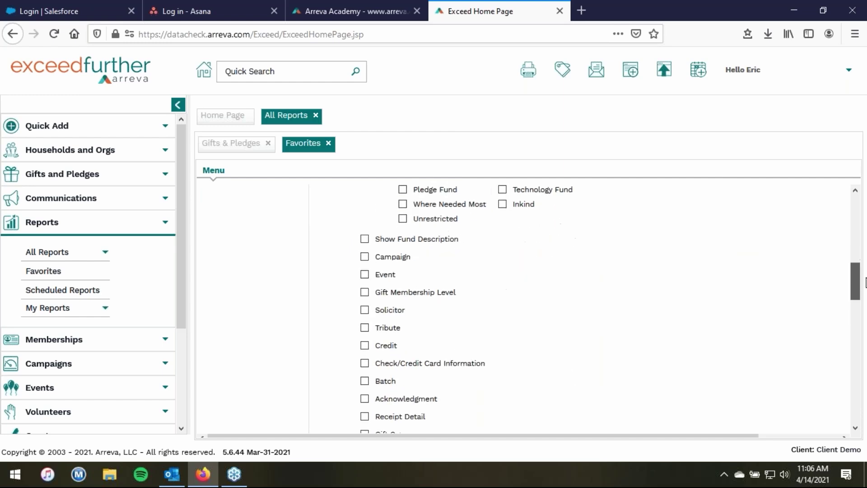
click(364, 274)
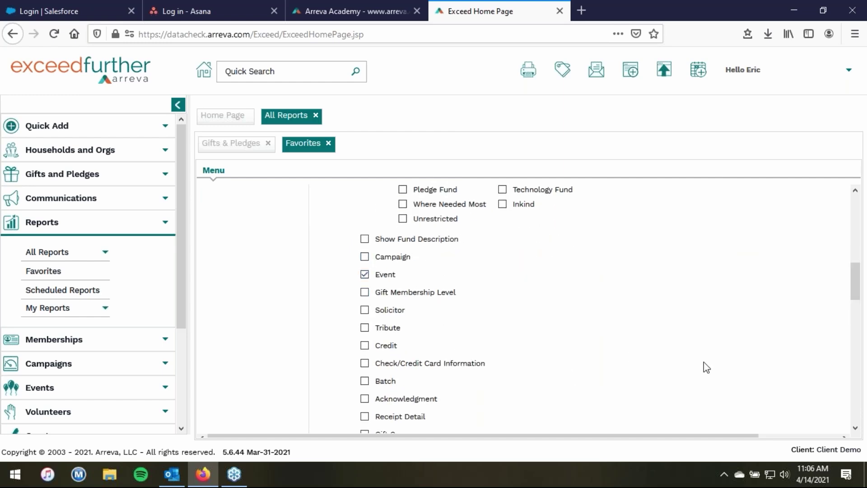
drag(856, 281, 856, 224)
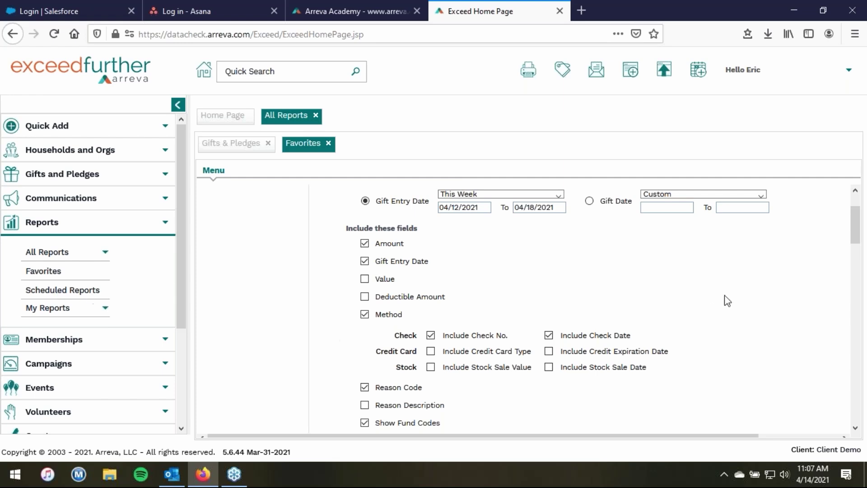
drag(863, 246, 865, 420)
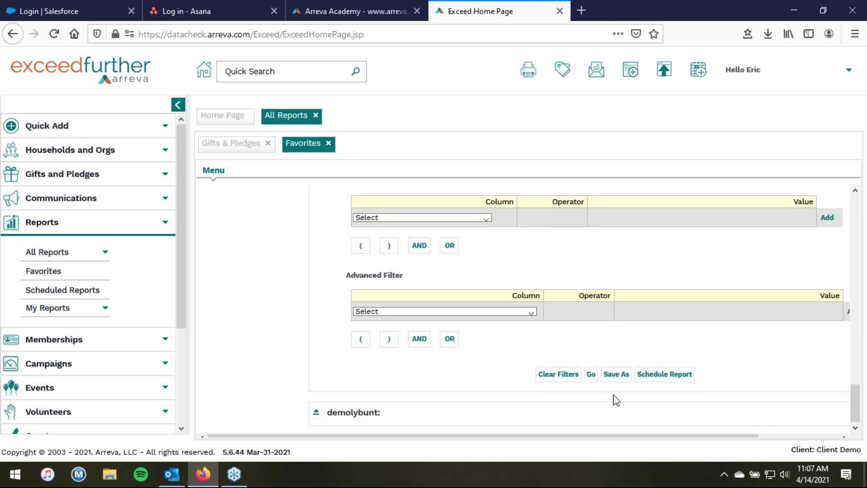
- Schedule the report email with subject 'Weekly Transaction Report' and the training mailbox as recipient
click(666, 379)
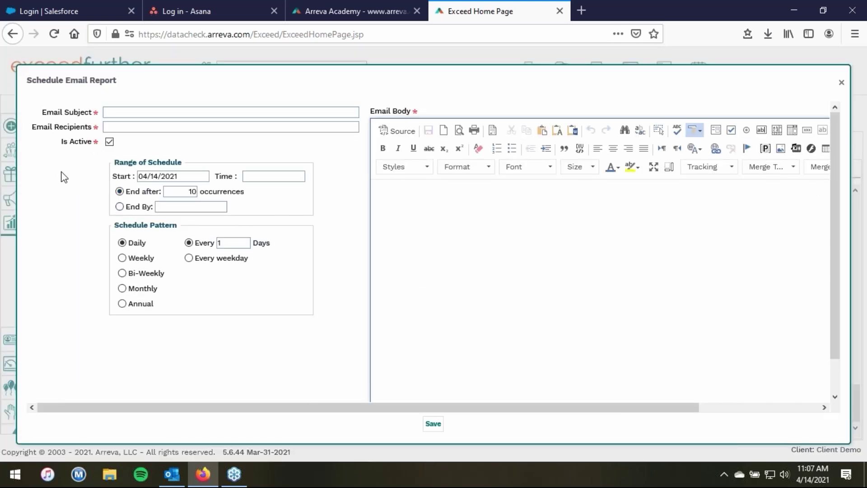
click(132, 114)
text(Weekly Transpa)
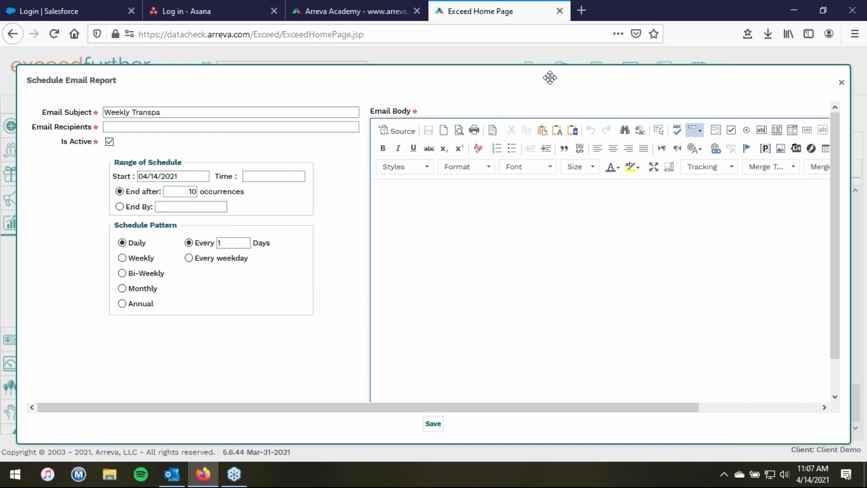
key(BackSpace)
key(BackSpace)
text(action Report)
click(217, 131)
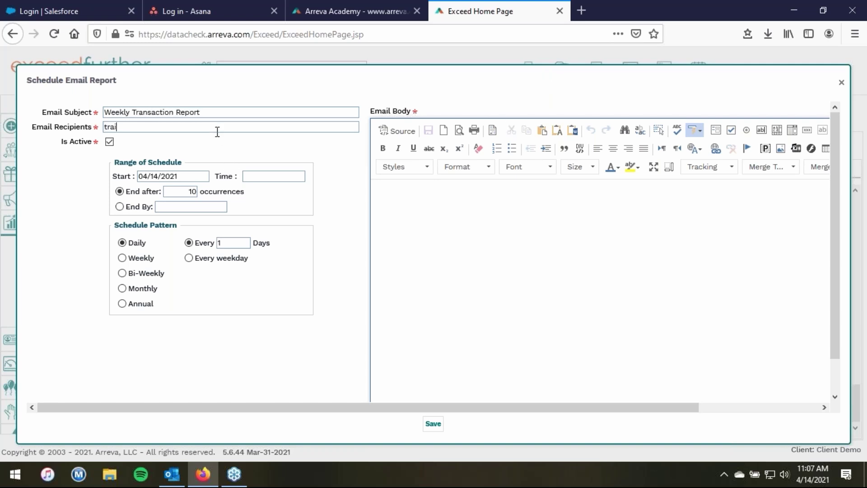
- Set the schedule start time to 11:10 AM and the pattern to Weekly
click(270, 179)
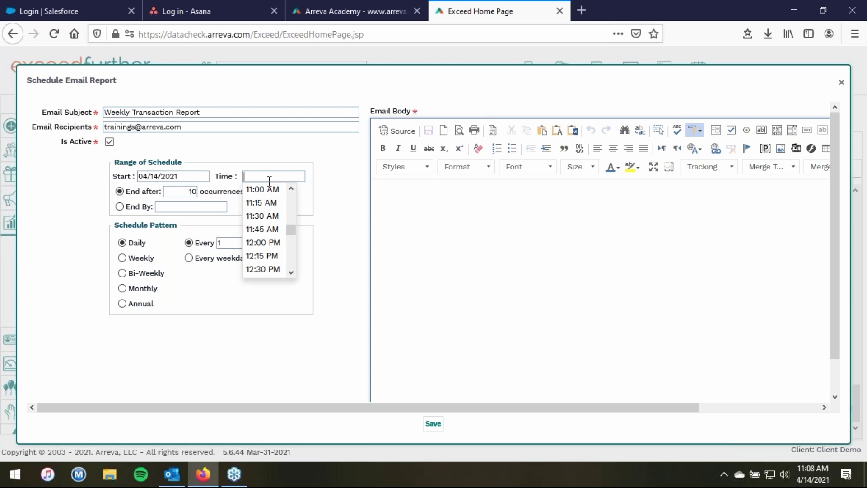
click(273, 202)
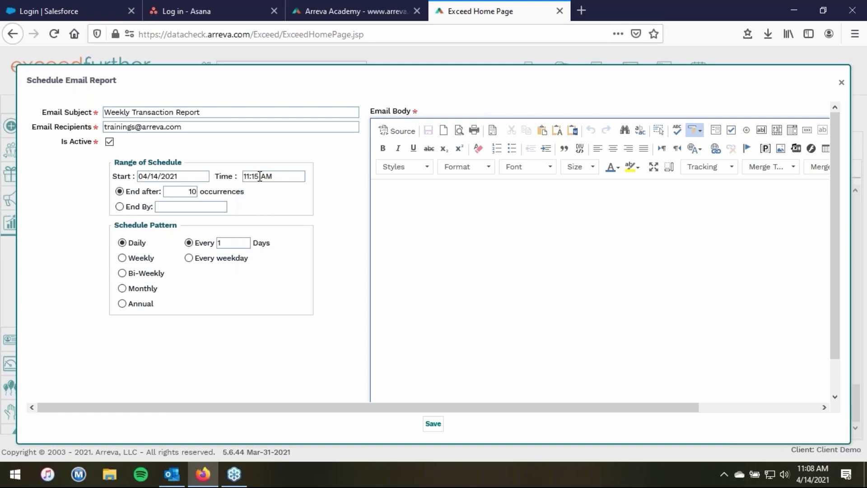
click(260, 176)
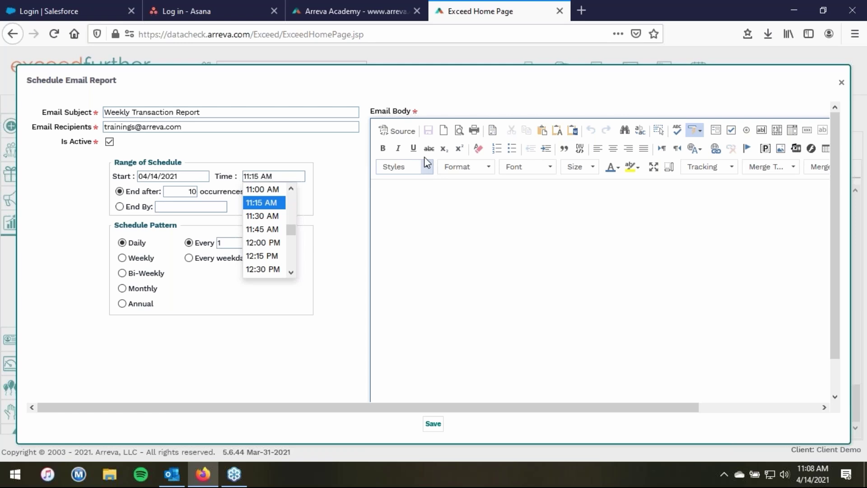
key(BackSpace)
text(0)
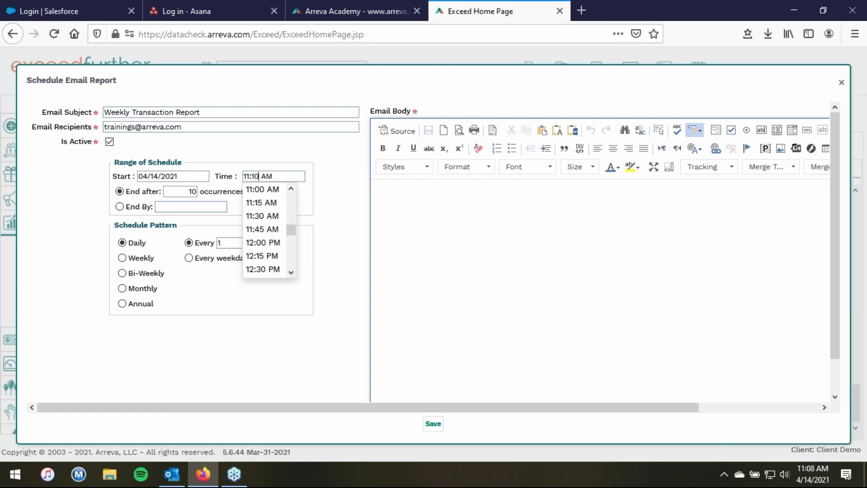
click(344, 239)
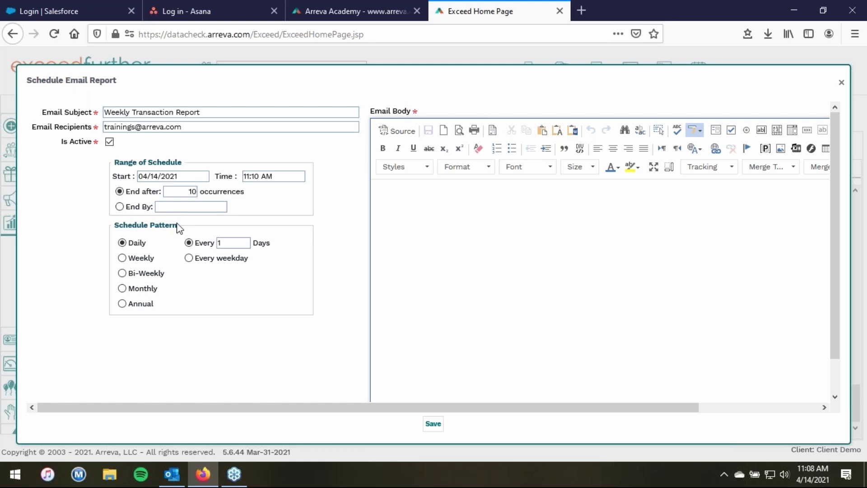
click(122, 258)
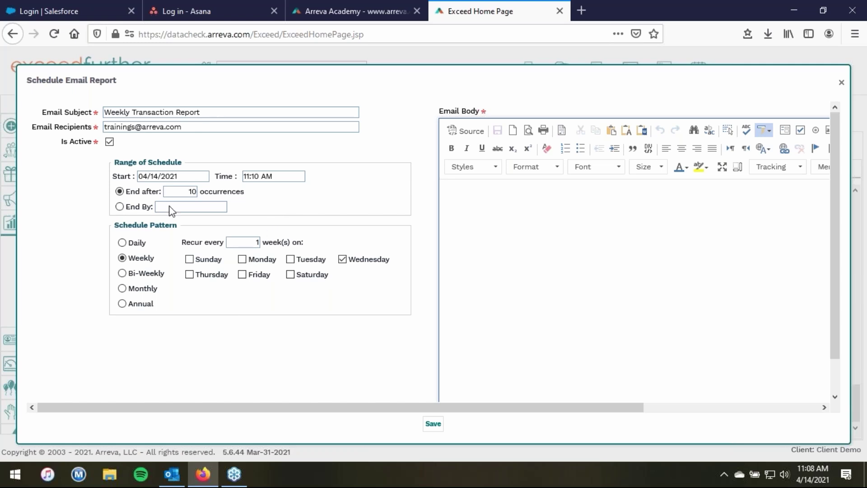
- Write a short email body about last week's transactions with a 'Cheers,' sign-off, then save the schedule
click(462, 204)
text(Hi Eric)
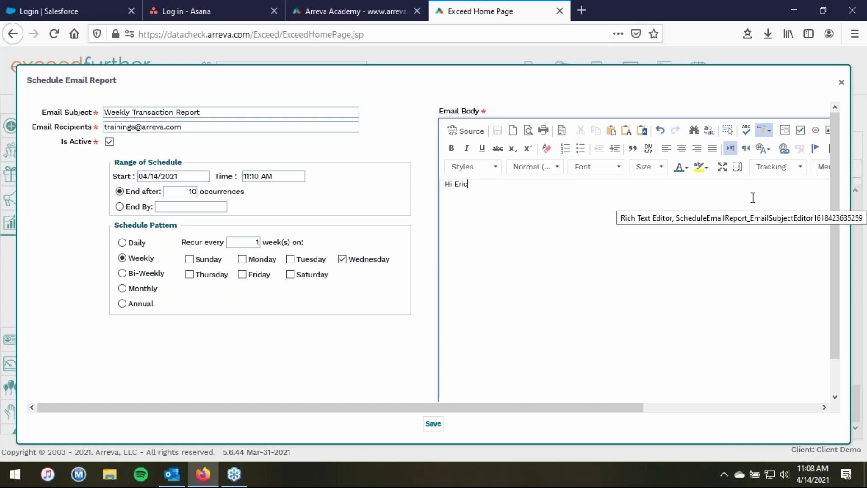
key(Return)
text(Here)
text('s your wee3kl)
text(y trans)
key(BackSpace)
key(BackSpace)
key(BackSpace)
key(BackSpace)
key(BackSpace)
key(BackSpace)
key(BackSpace)
key(BackSpace)
key(BackSpace)
key(BackSpace)
key(BackSpace)
key(BackSpace)
text(last week's tras)
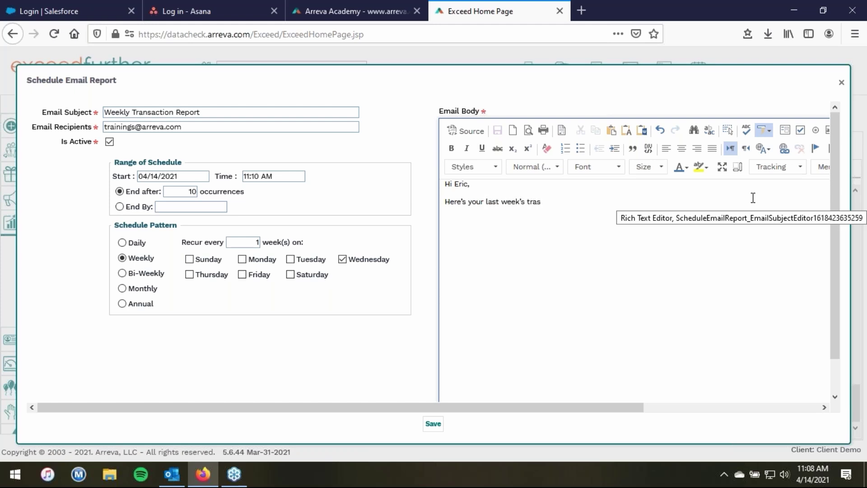
text(actions.)
key(Return)
text(Cheers,)
key(shift+Return)
text(Eric)
click(438, 430)
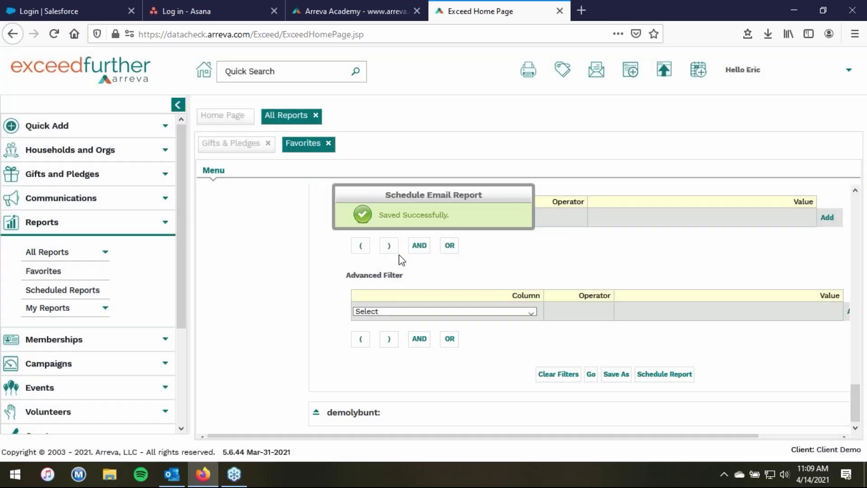
- Open Scheduled Reports, check the Outlook inbox for the report email, and return to the browser
click(54, 290)
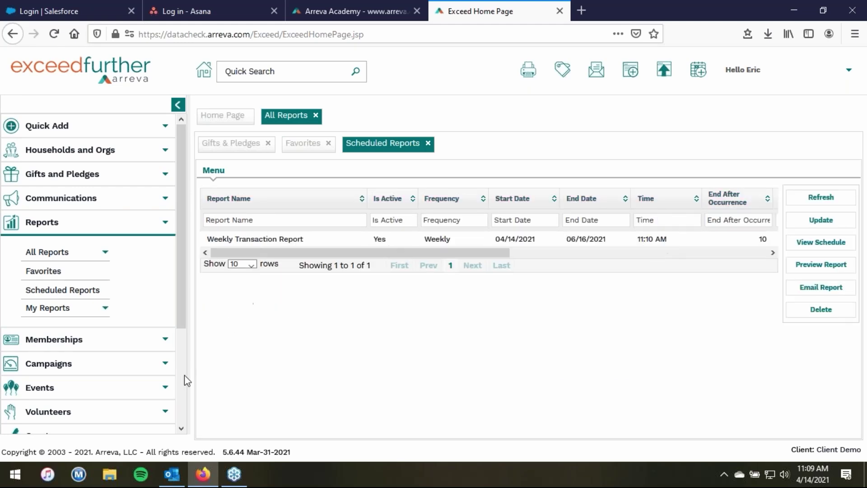
click(170, 474)
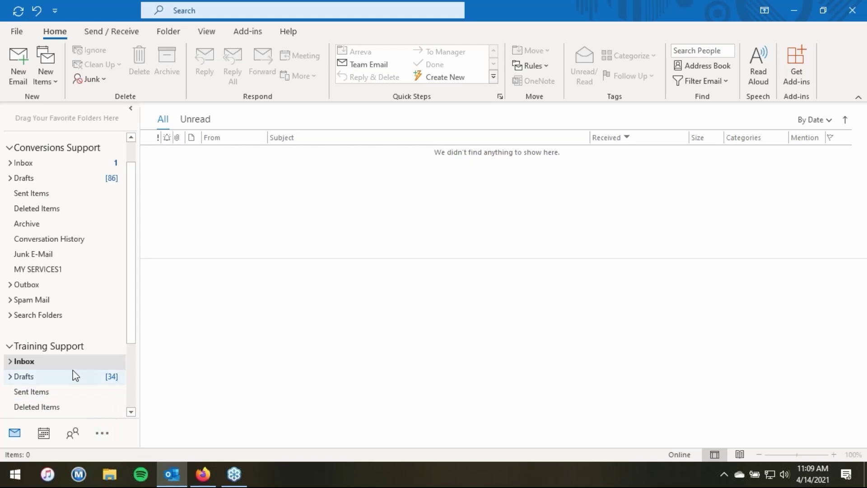
click(203, 474)
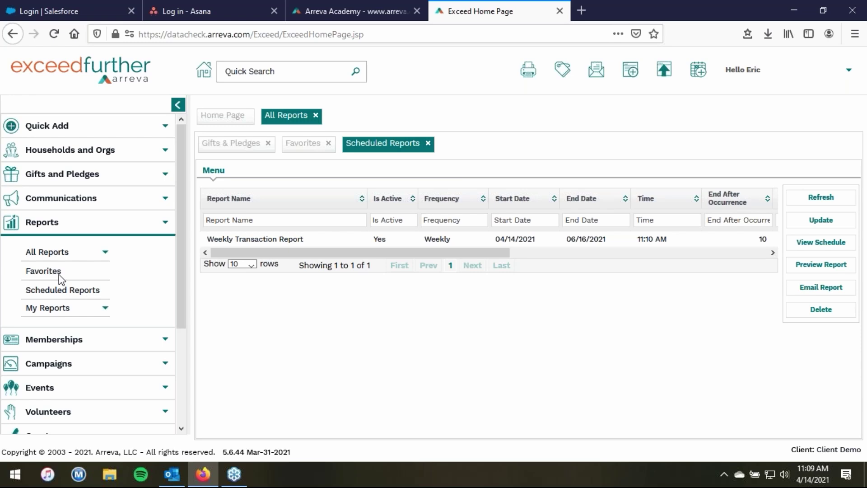
- Revisit the favourite reports, collapse Weekly Transaction Report, and check the Scheduled Reports list
click(43, 272)
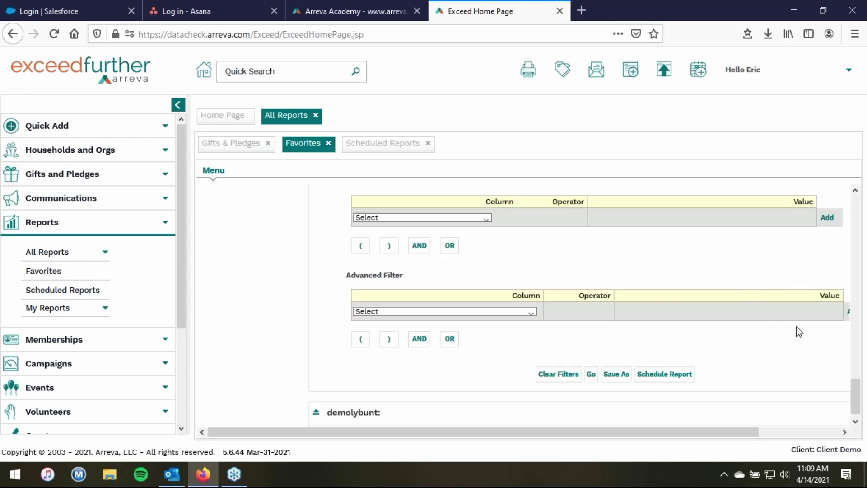
drag(857, 383, 838, 214)
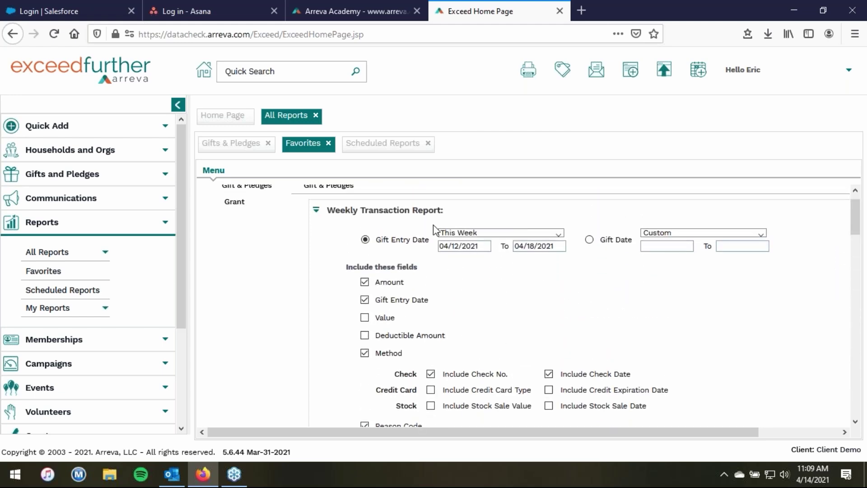
click(317, 210)
click(73, 292)
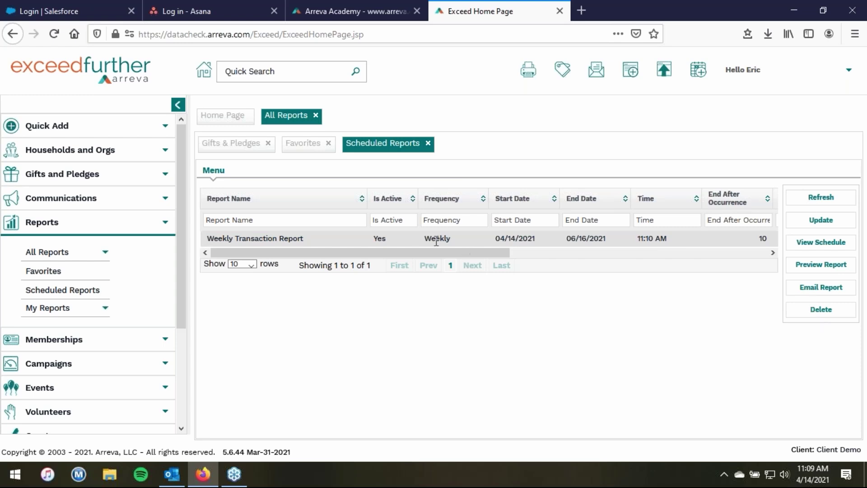
- Re-expand the Weekly Transaction Report settings, then view the arrived report email in Outlook
click(58, 273)
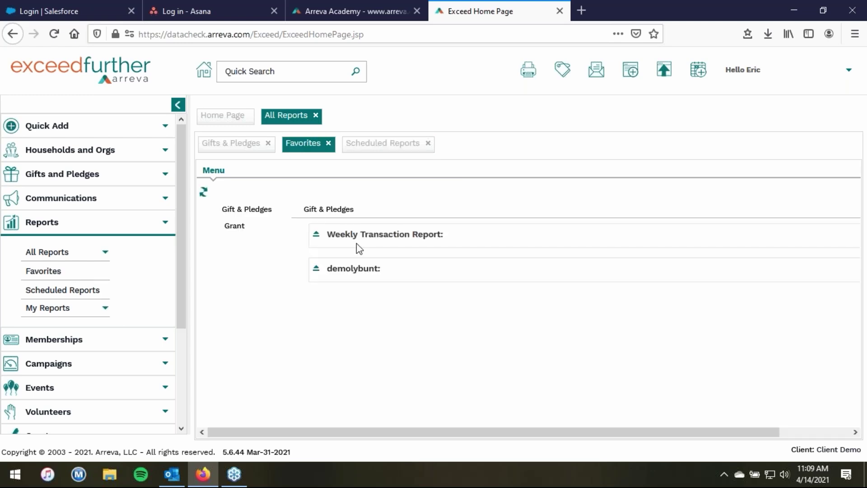
click(318, 238)
drag(859, 238, 863, 416)
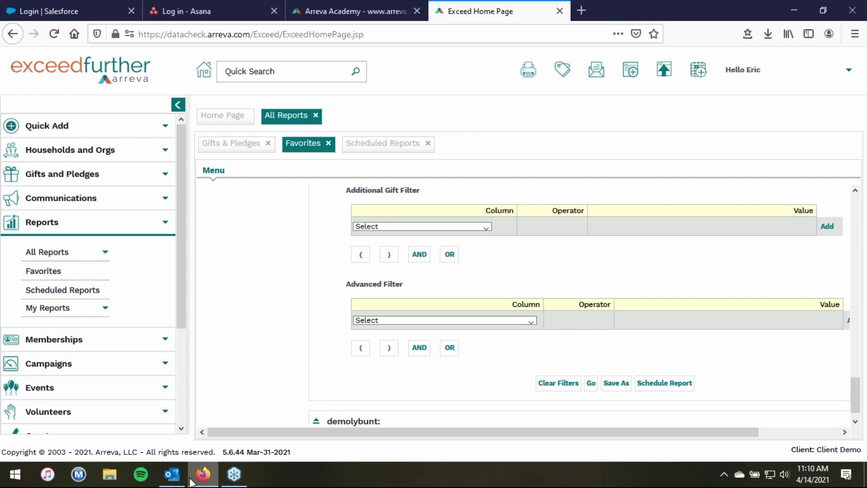
click(171, 475)
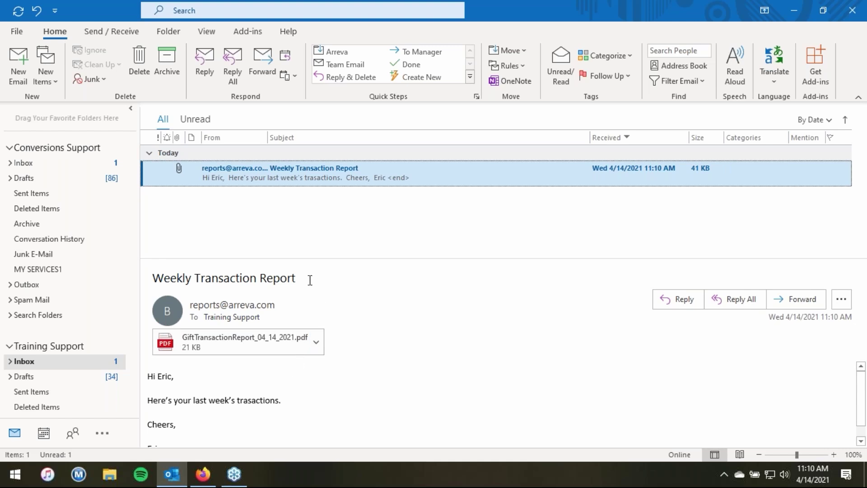
click(266, 338)
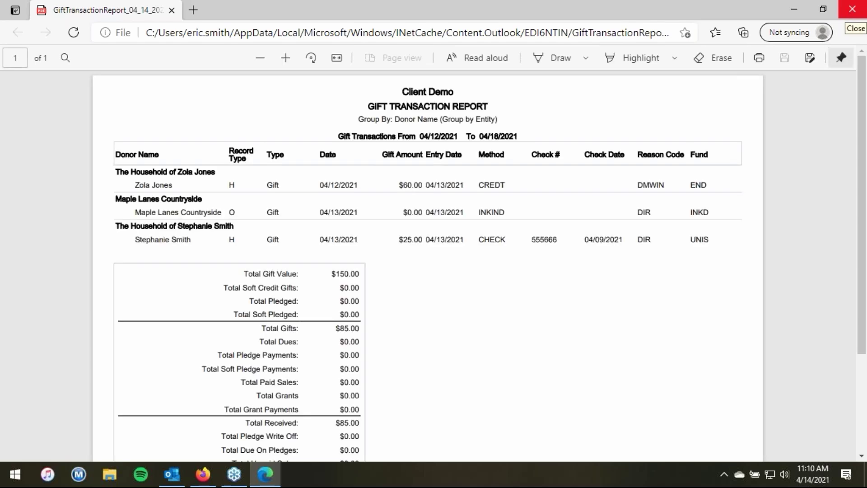
click(850, 10)
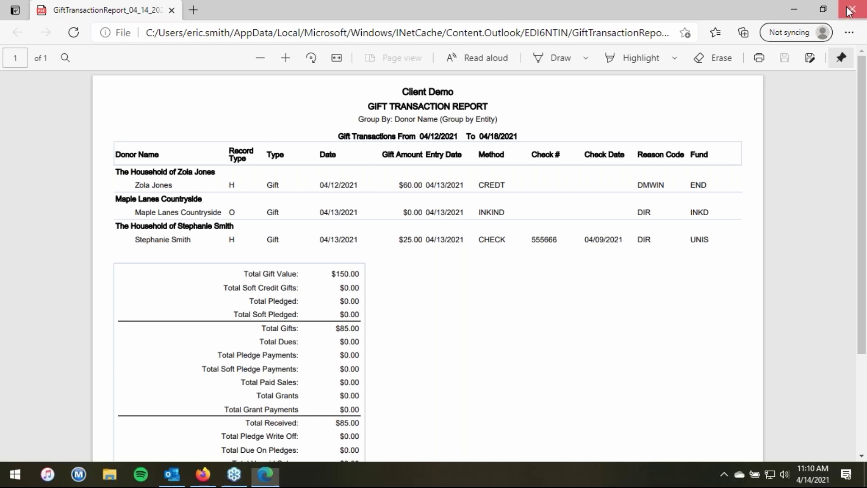
click(197, 181)
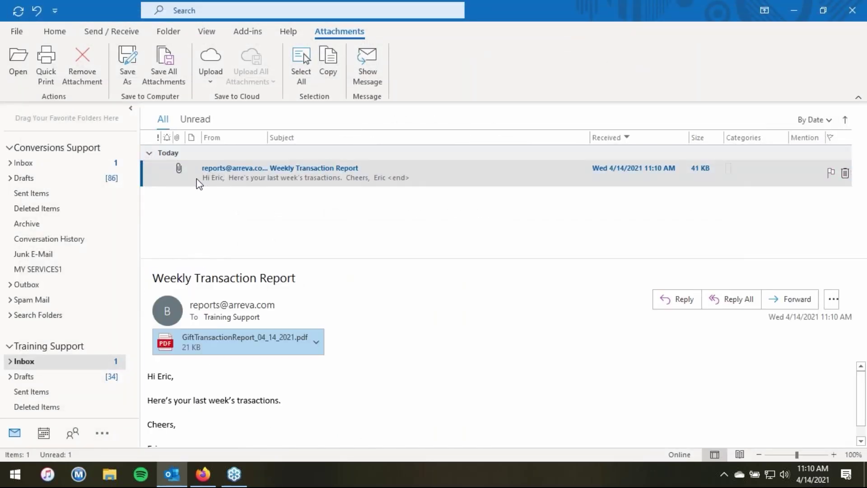
click(55, 33)
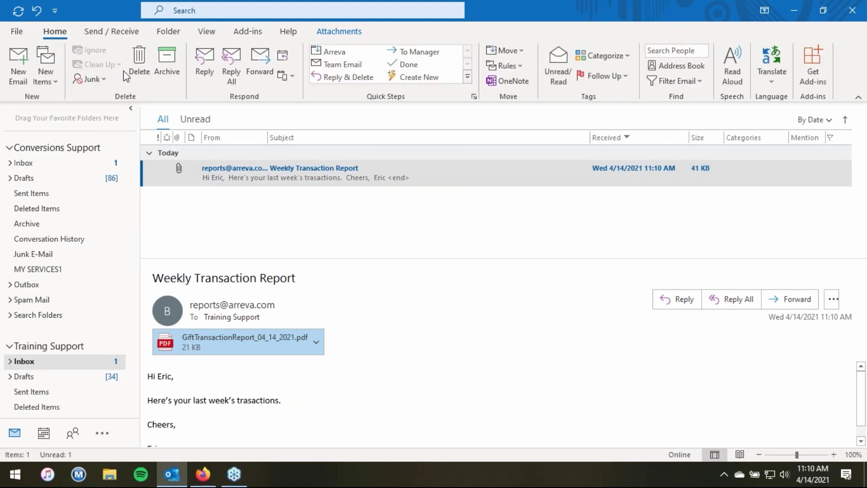
- Delete the Weekly Transaction Report email from the Outlook inbox and return to Firefox
click(135, 67)
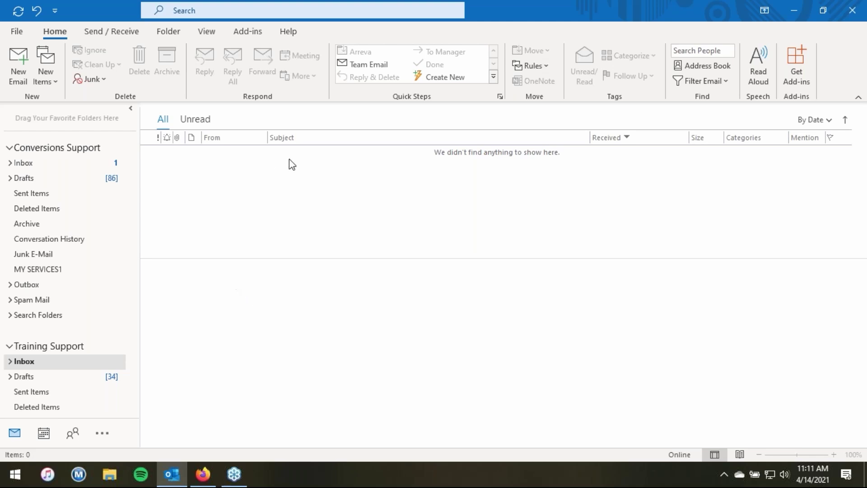
click(211, 474)
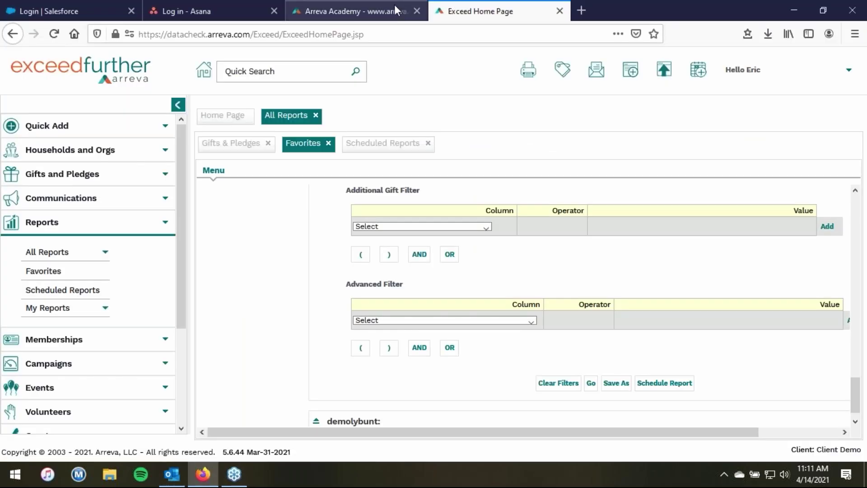
- Bring up the Arreva Academy tab and scroll to the upcoming ExceedFurther class cards
click(395, 5)
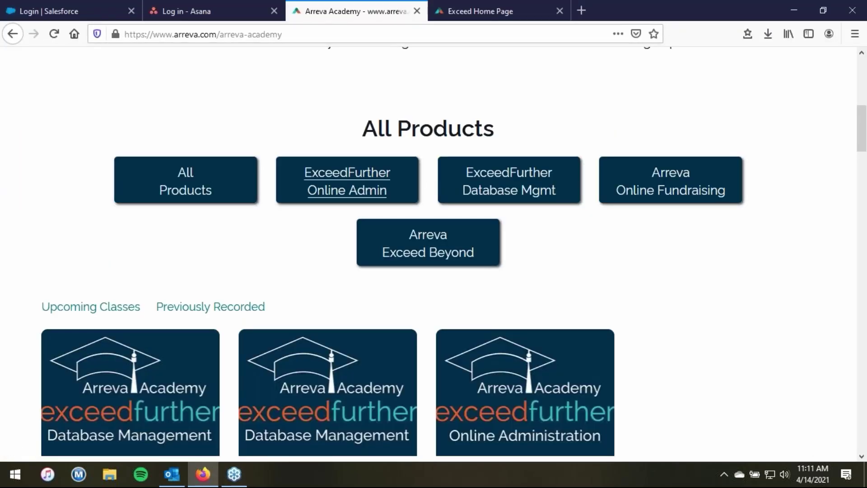
scroll(862, 321, up, 9)
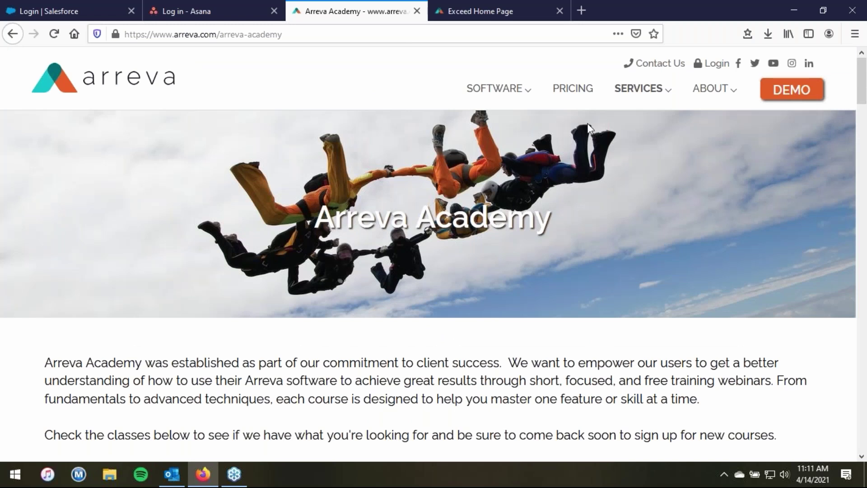
mouse_move(639, 87)
scroll(845, 321, down, 8)
scroll(845, 324, down, 3)
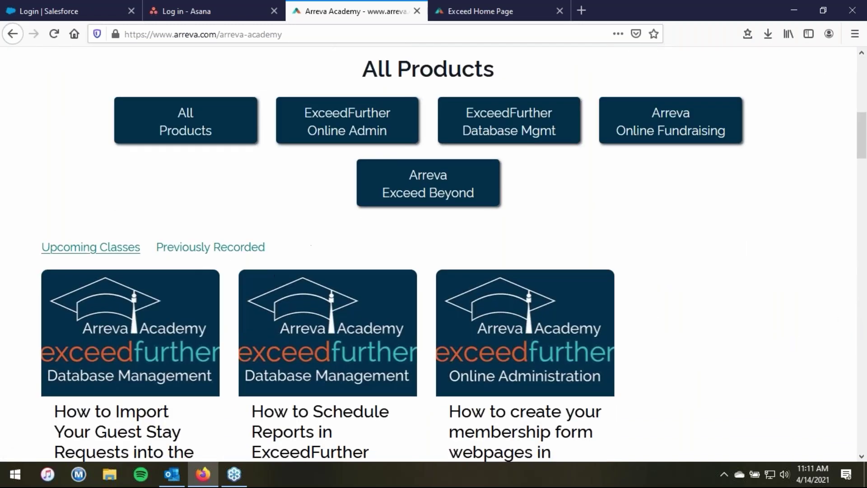